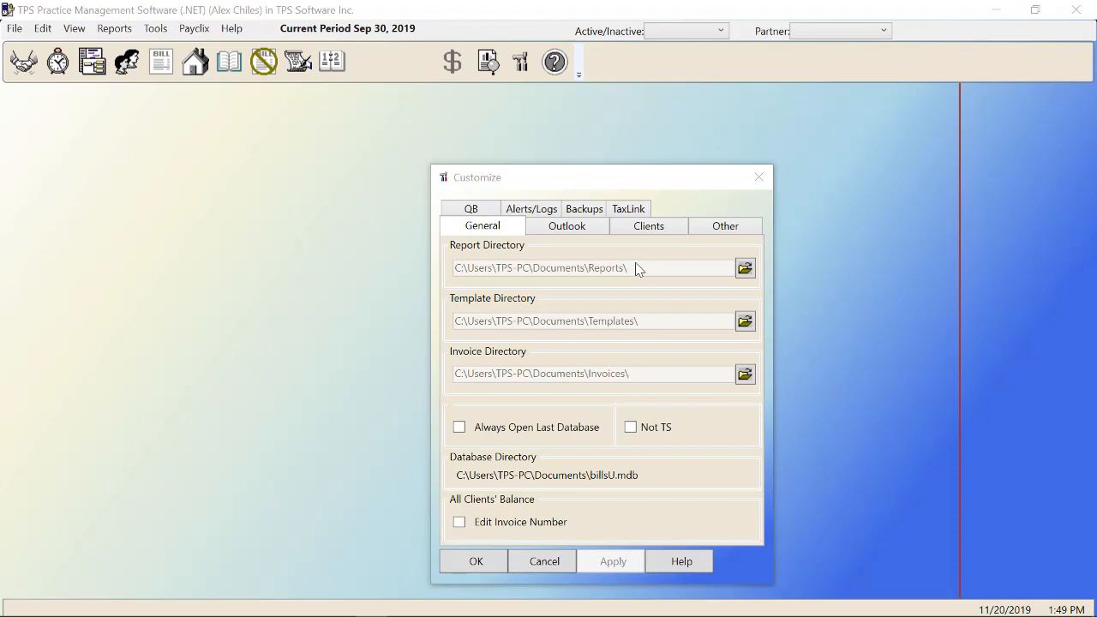
Step: Check the Report Directory and Invoice Directory folder locations
{"action": "left_click", "coordinate": [744, 268]}
{"action": "left_click", "coordinate": [745, 375]}
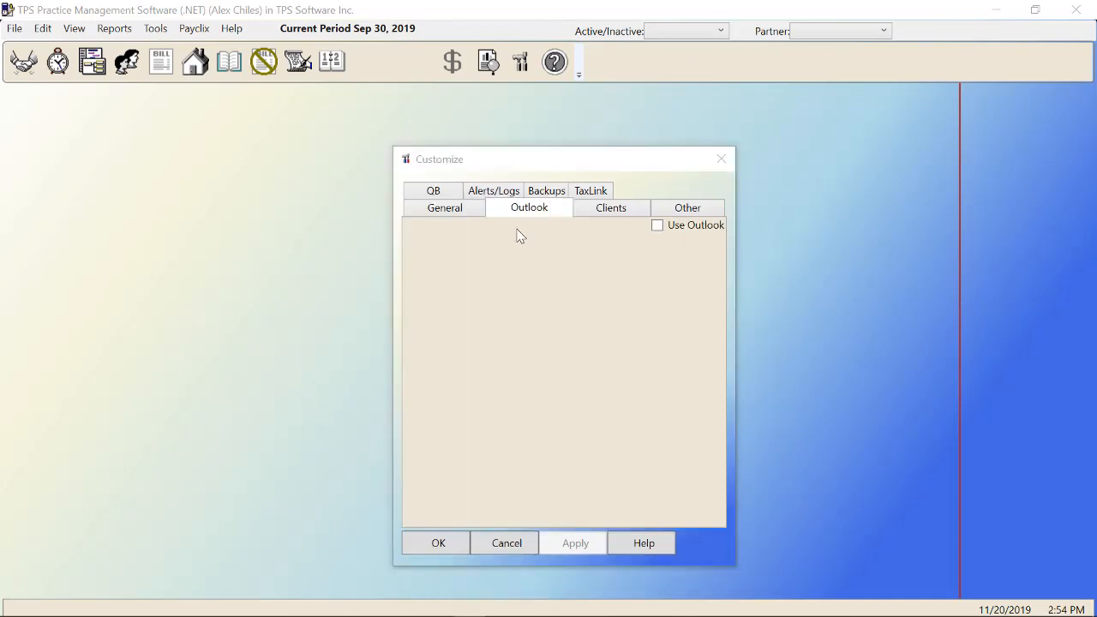
Step: Enable Use Outlook, choose the Outlook sync folder, and view the Contacts field mapping
{"action": "left_click", "coordinate": [657, 226]}
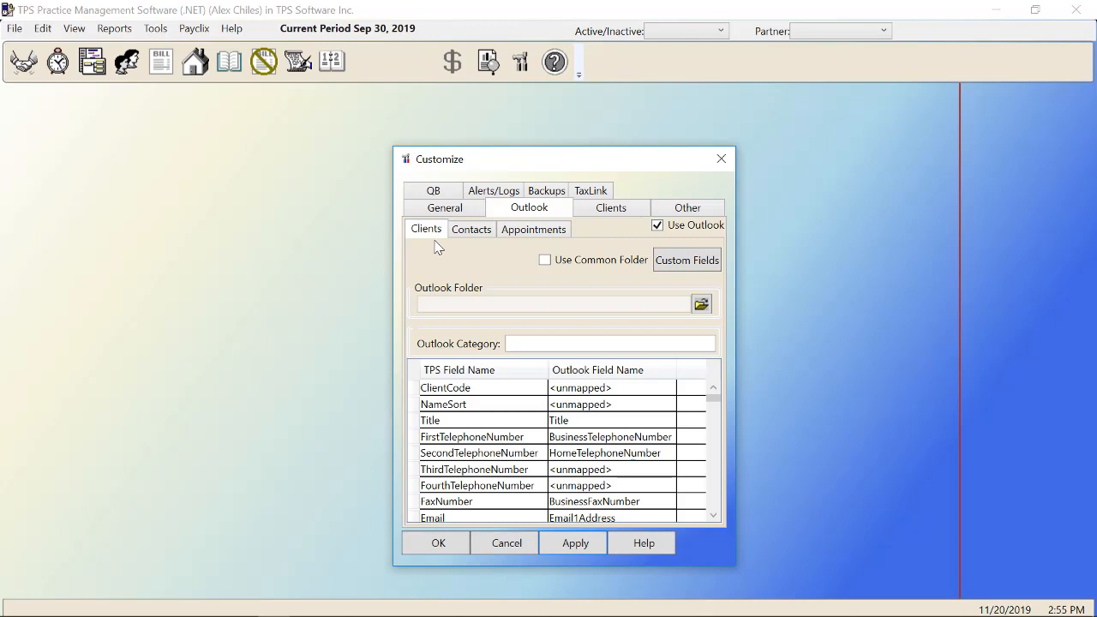
{"action": "left_click", "coordinate": [704, 307]}
{"action": "left_click", "coordinate": [715, 224]}
{"action": "left_click", "coordinate": [477, 233]}
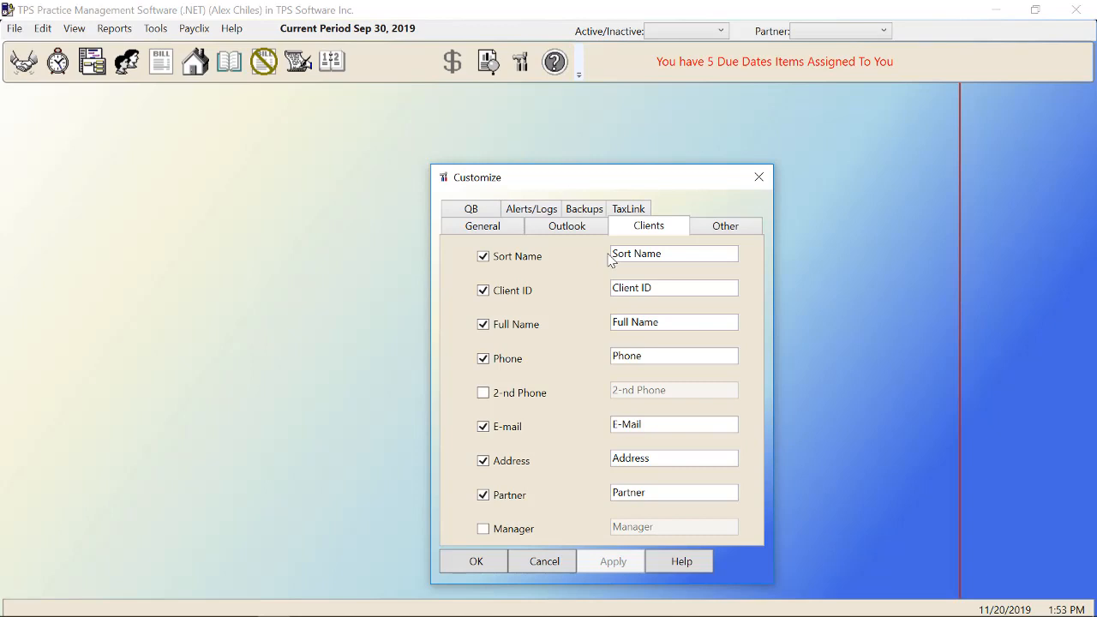
Step: Cut the 'Sort Name' column label down to 'Sort' and close Customize
{"action": "left_click_drag", "start_coordinate": [668, 252], "coordinate": [636, 254]}
{"action": "key", "text": "BackSpace"}
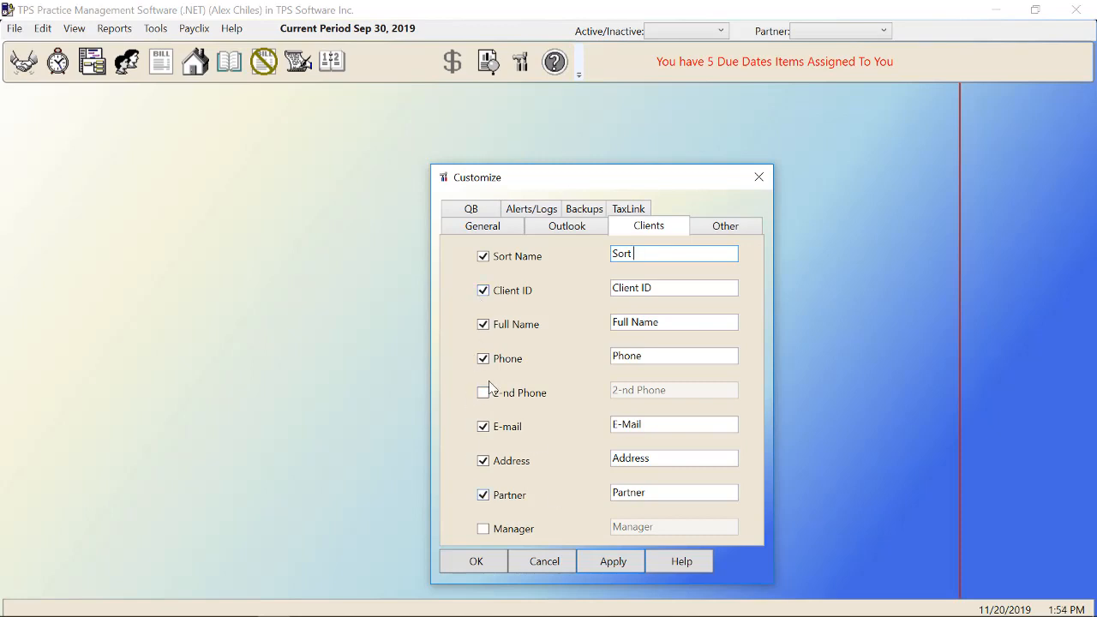
{"action": "left_click", "coordinate": [759, 178]}
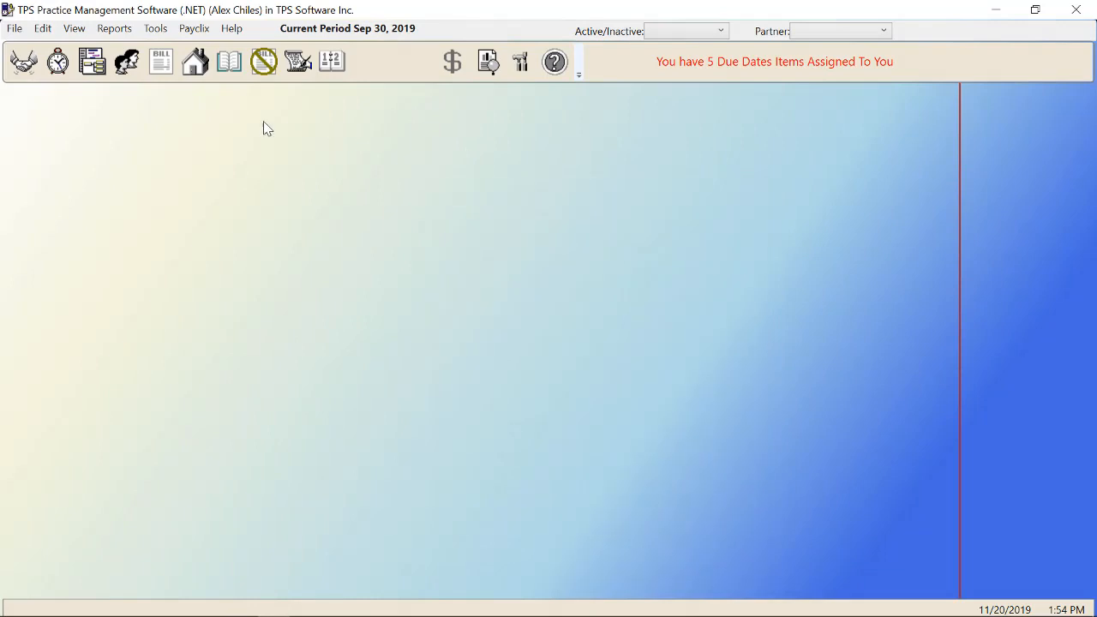
Step: Open the client list and review its columns via Choose Columns on the Cottonwood row
{"action": "left_click", "coordinate": [36, 68]}
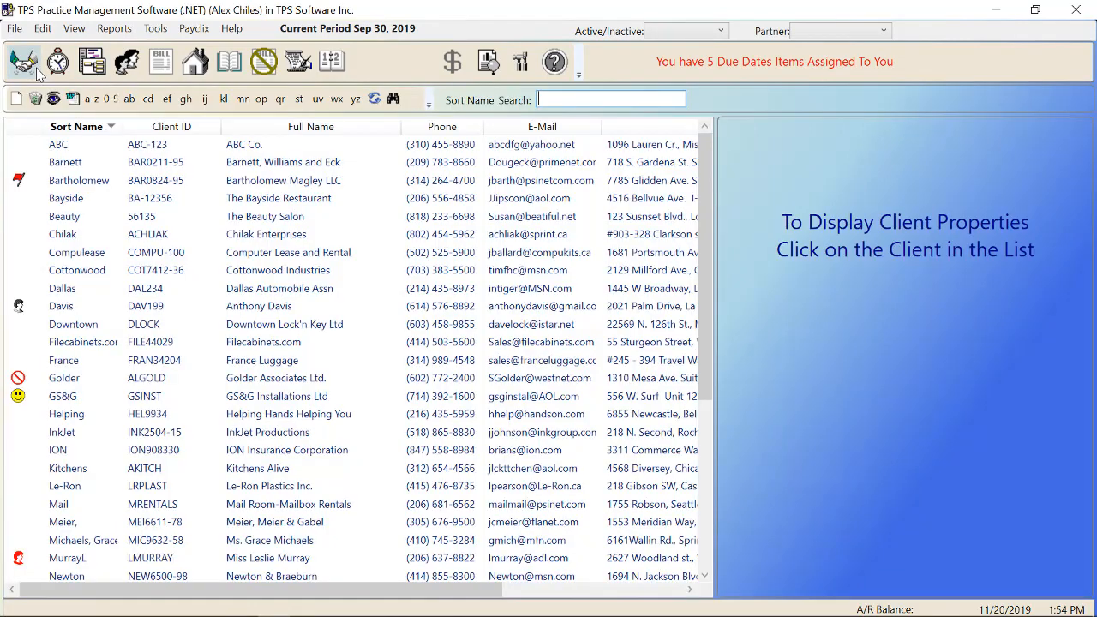
{"action": "right_click", "coordinate": [169, 273]}
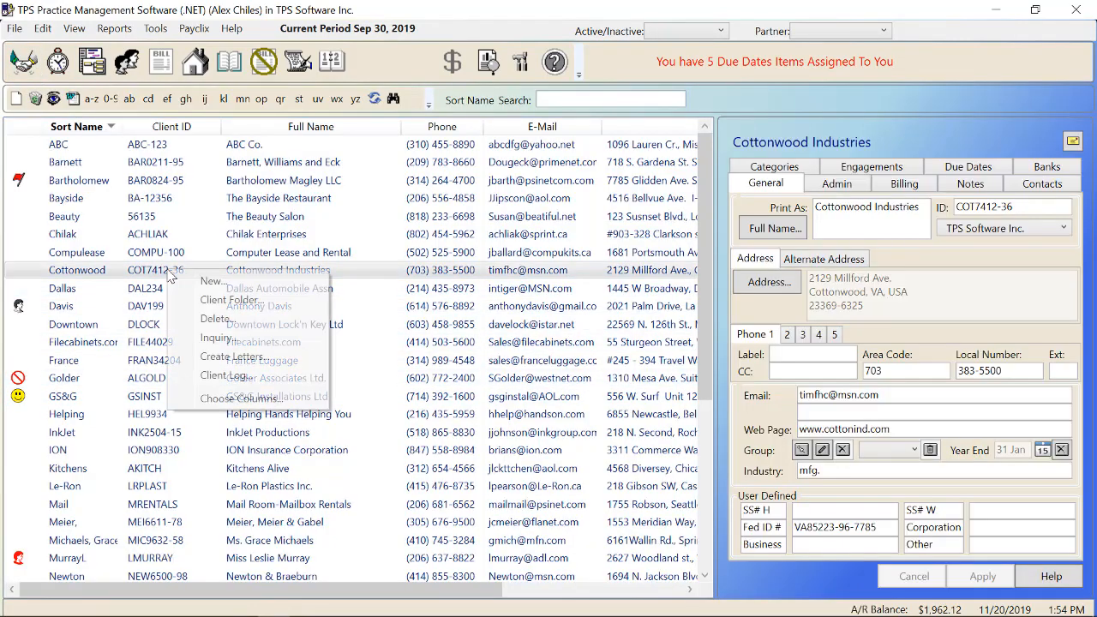
{"action": "left_click", "coordinate": [218, 402]}
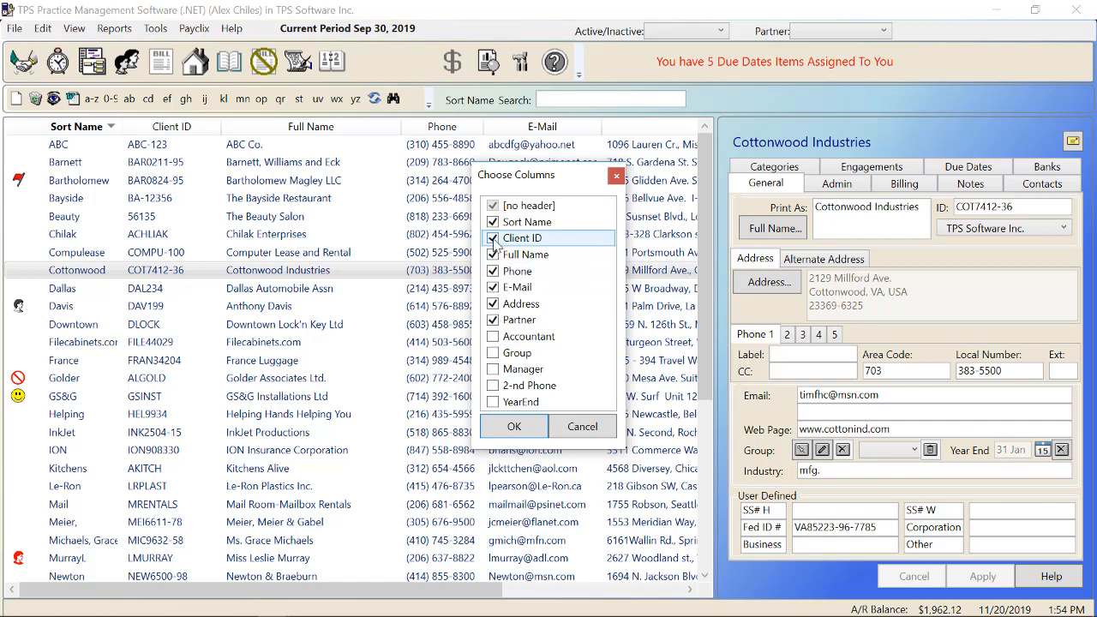
{"action": "left_click", "coordinate": [617, 178]}
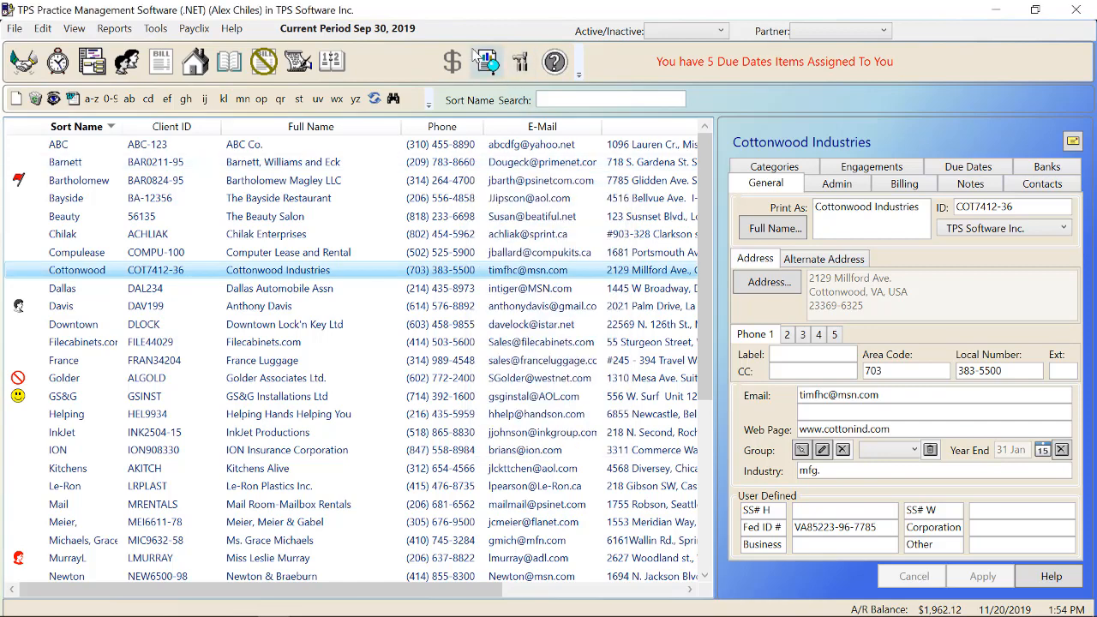
{"action": "left_click", "coordinate": [520, 62]}
Step: Rename the Sort Name column label to 'Sort', then apply and save with OK
{"action": "left_click_drag", "start_coordinate": [664, 256], "coordinate": [639, 256]}
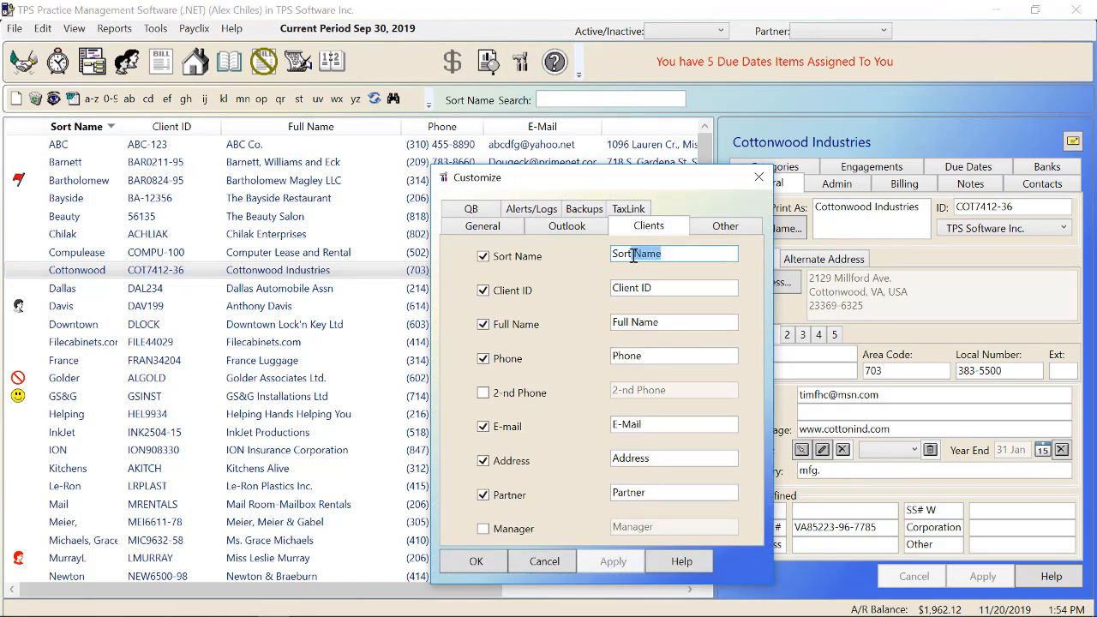
{"action": "key", "text": "BackSpace"}
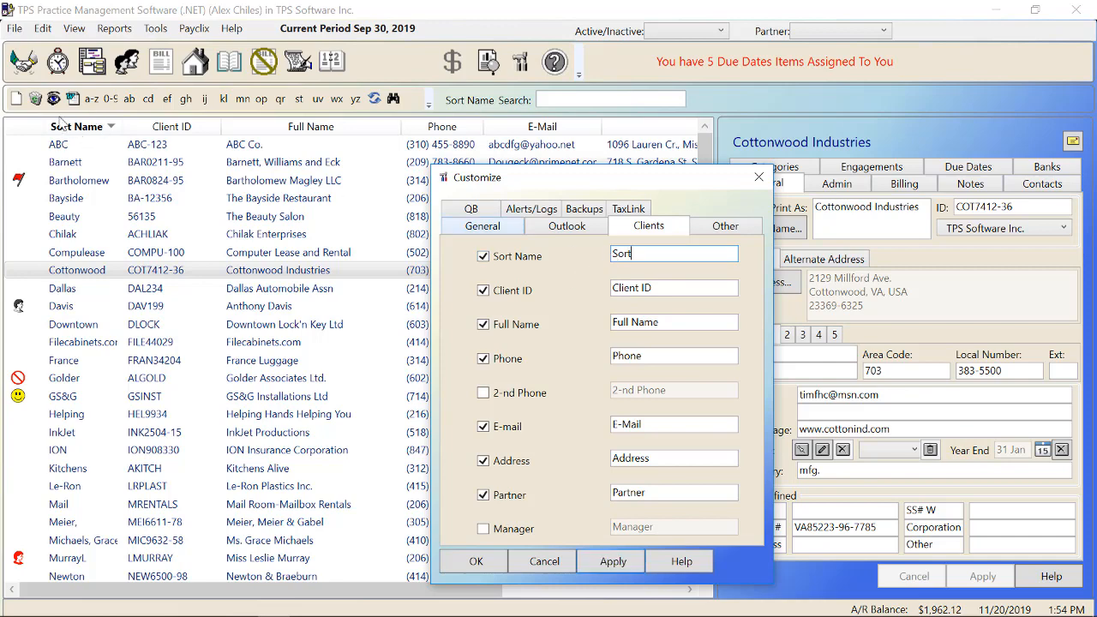
{"action": "left_click", "coordinate": [598, 562]}
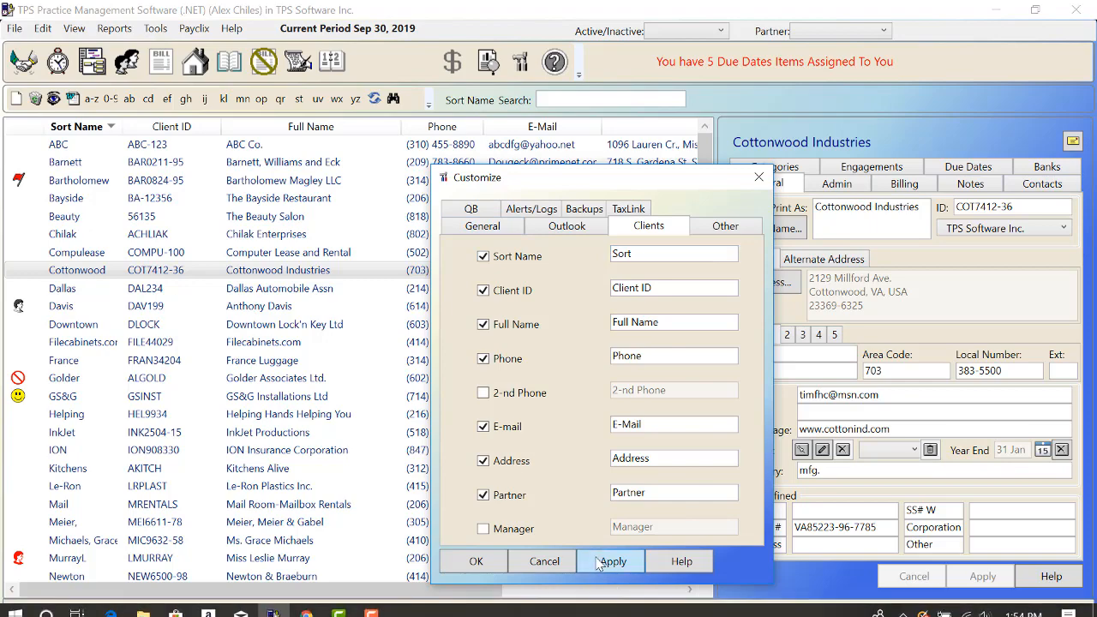
{"action": "left_click", "coordinate": [476, 562]}
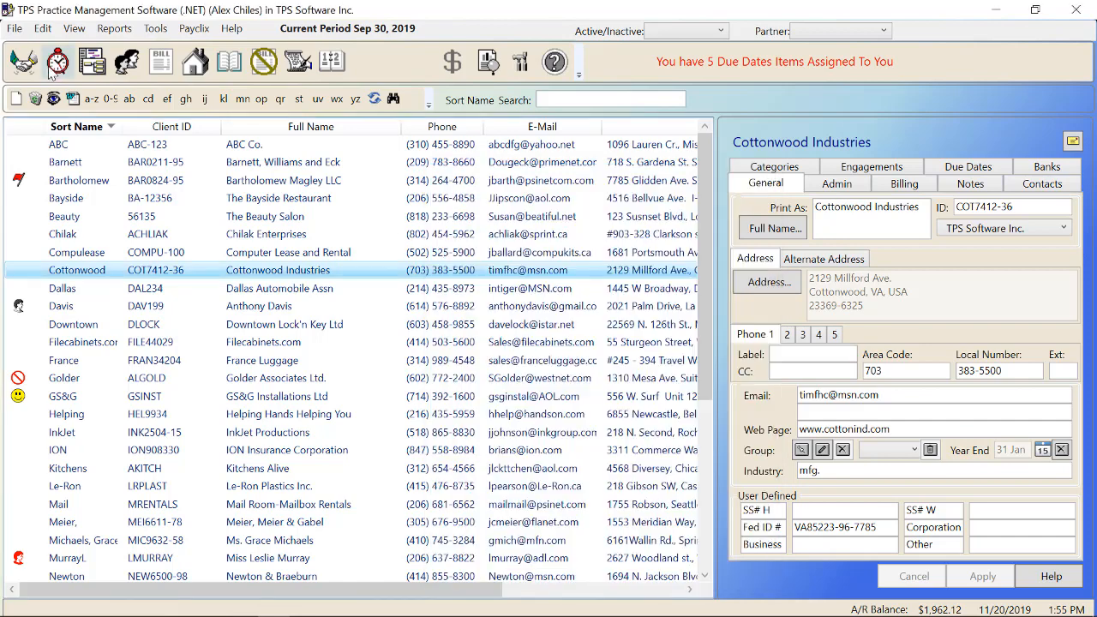
Step: In the time entry view, set the Time Scale start to 9 AM and save
{"action": "left_click", "coordinate": [57, 64]}
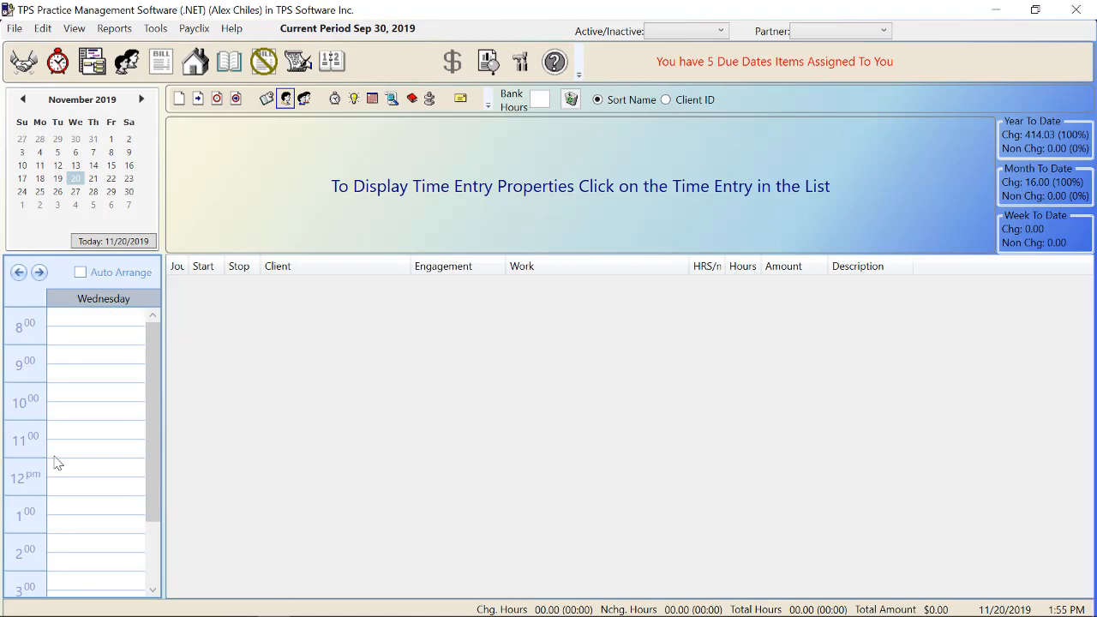
{"action": "left_click_drag", "start_coordinate": [150, 389], "coordinate": [150, 347]}
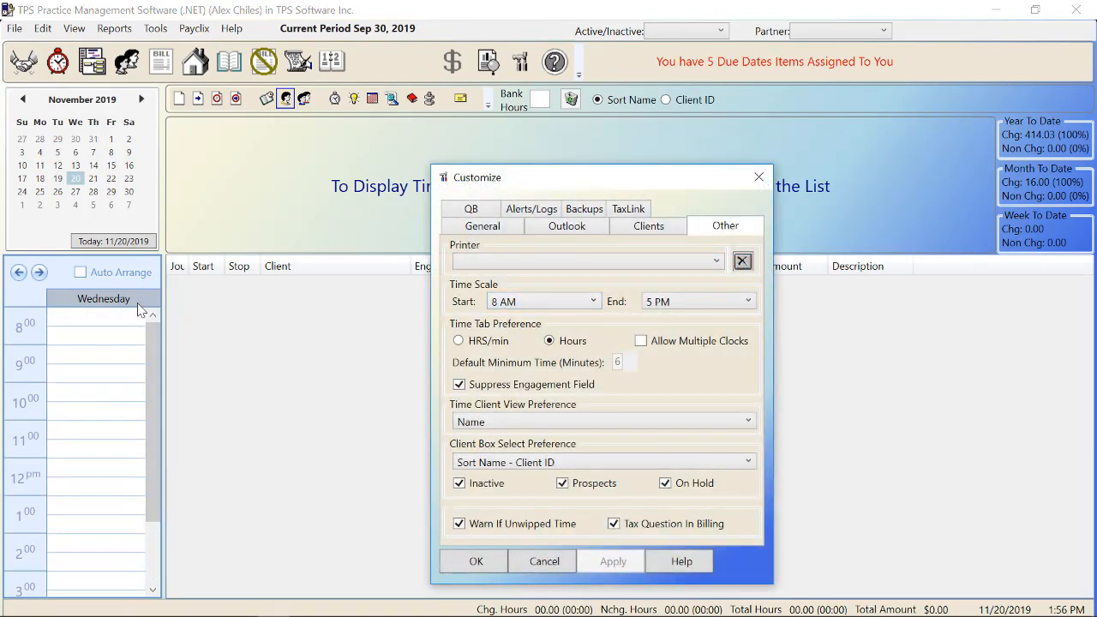
{"action": "left_click", "coordinate": [594, 303]}
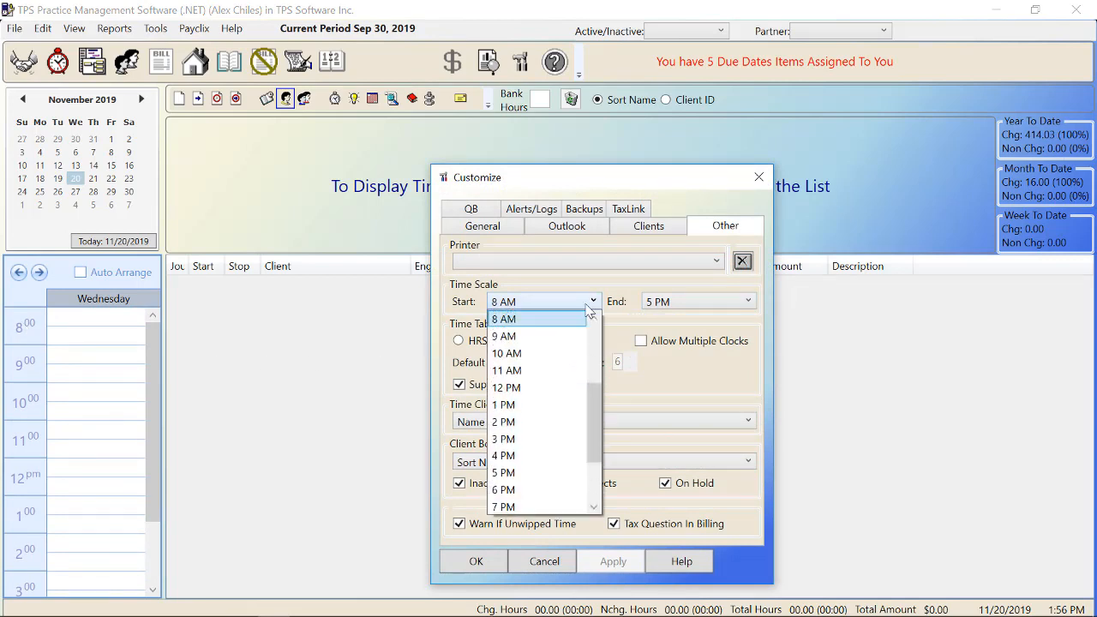
{"action": "left_click", "coordinate": [515, 335]}
{"action": "left_click", "coordinate": [604, 564]}
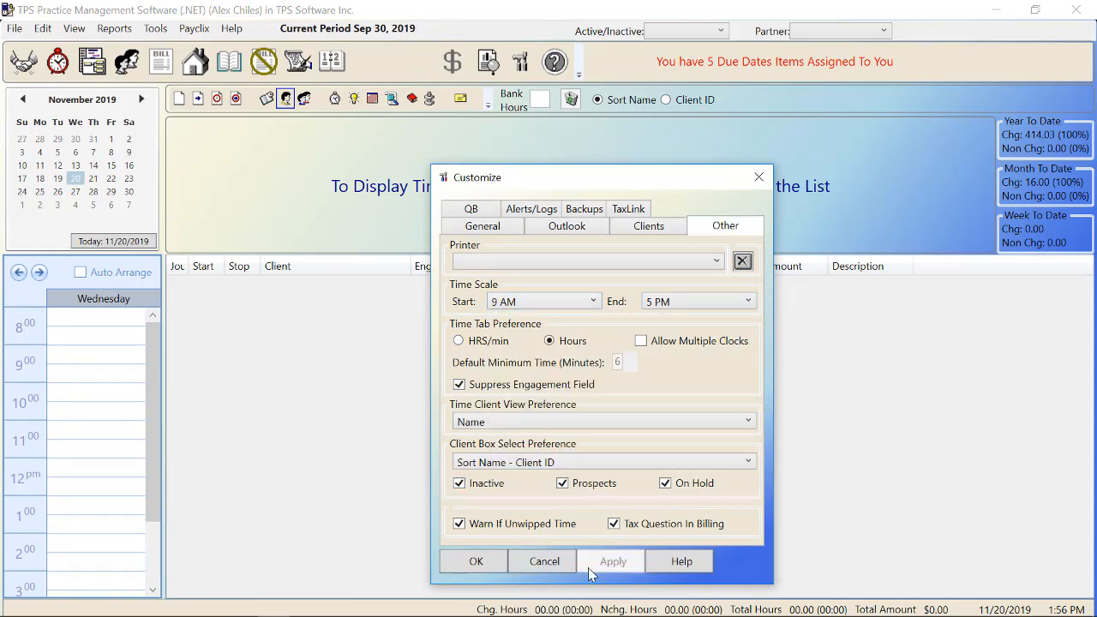
{"action": "left_click", "coordinate": [487, 562]}
Step: Start a new time entry, moving through its work code and hours fields, then reopen Customize
{"action": "key", "text": "Escape"}
{"action": "left_click", "coordinate": [179, 99]}
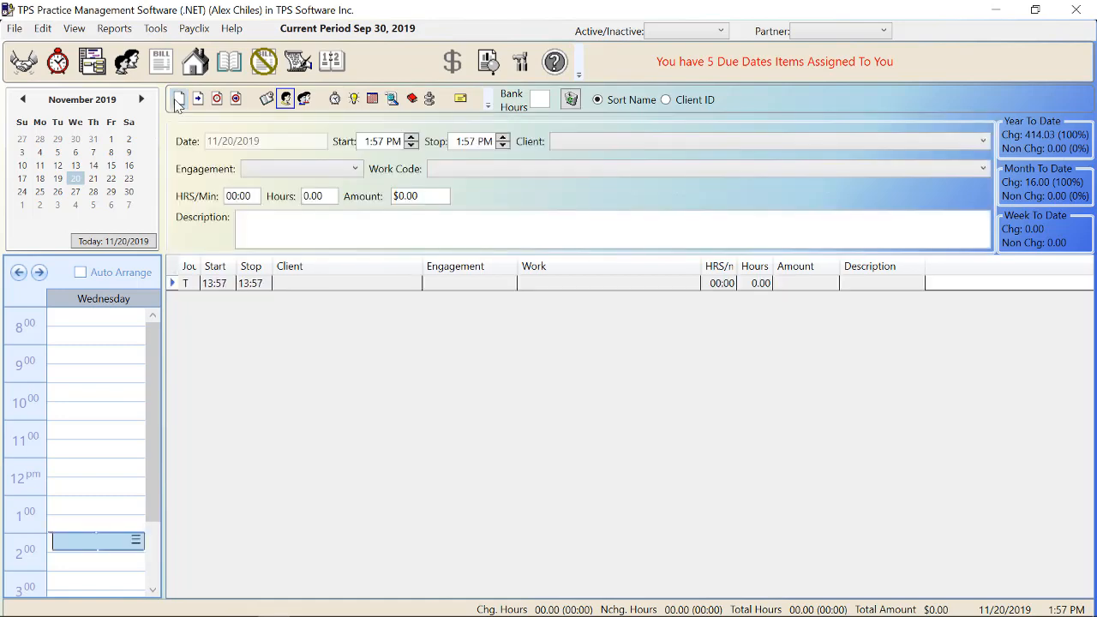
{"action": "left_click", "coordinate": [484, 169]}
{"action": "left_click", "coordinate": [484, 170]}
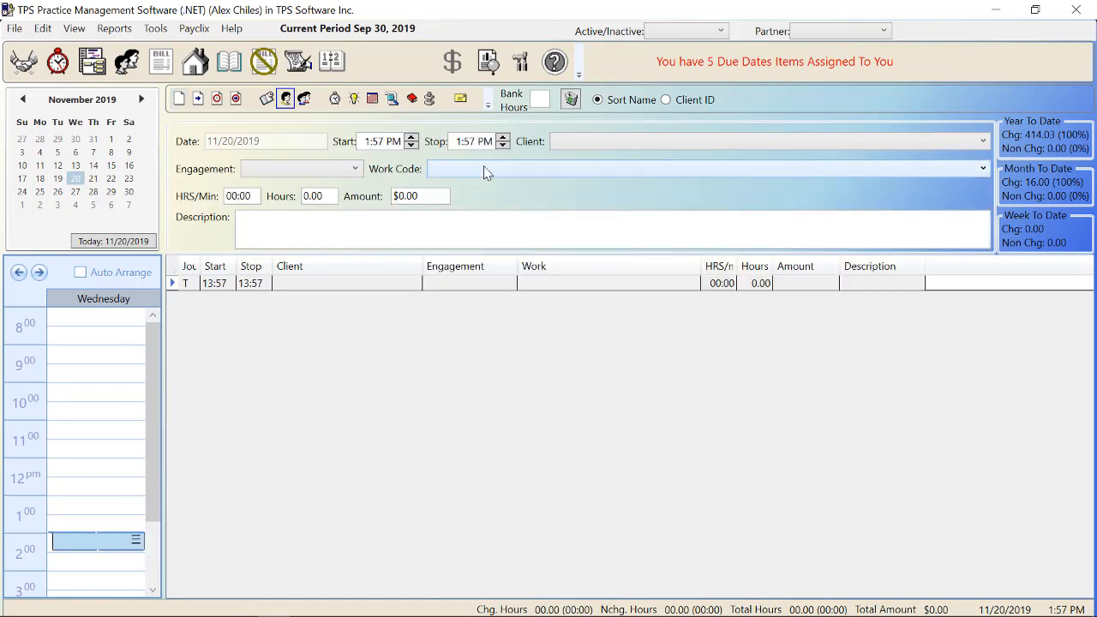
{"action": "key", "text": "Tab"}
{"action": "key", "text": "Tab"}
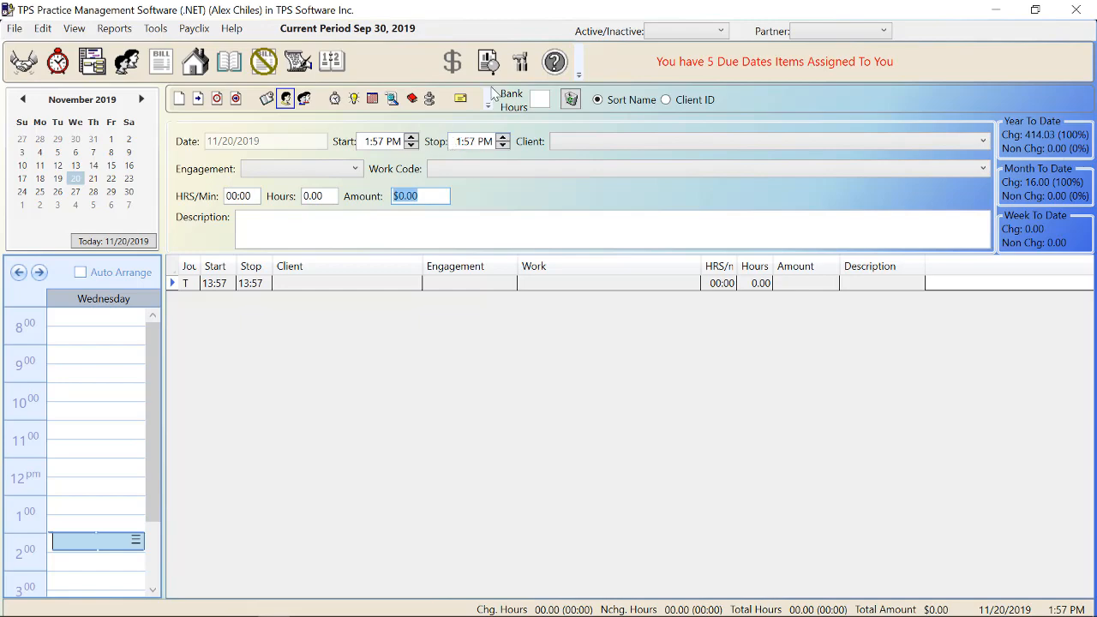
{"action": "left_click", "coordinate": [516, 68]}
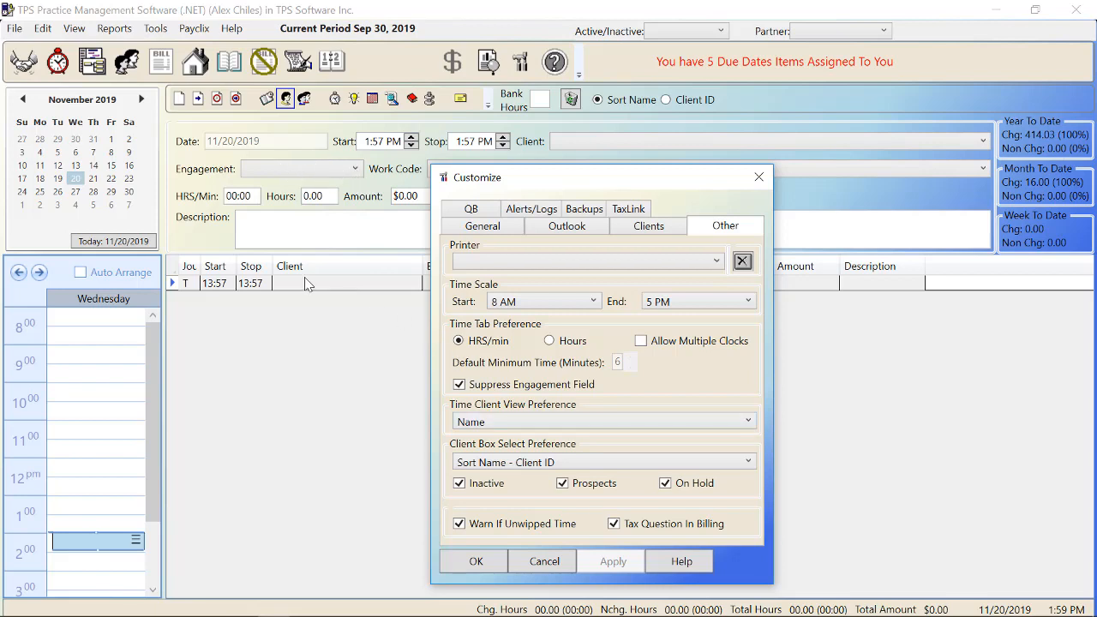
Step: Apply the Client ID - Sort Name client ordering and set the time entry's client to Cottonwood
{"action": "left_click", "coordinate": [537, 423]}
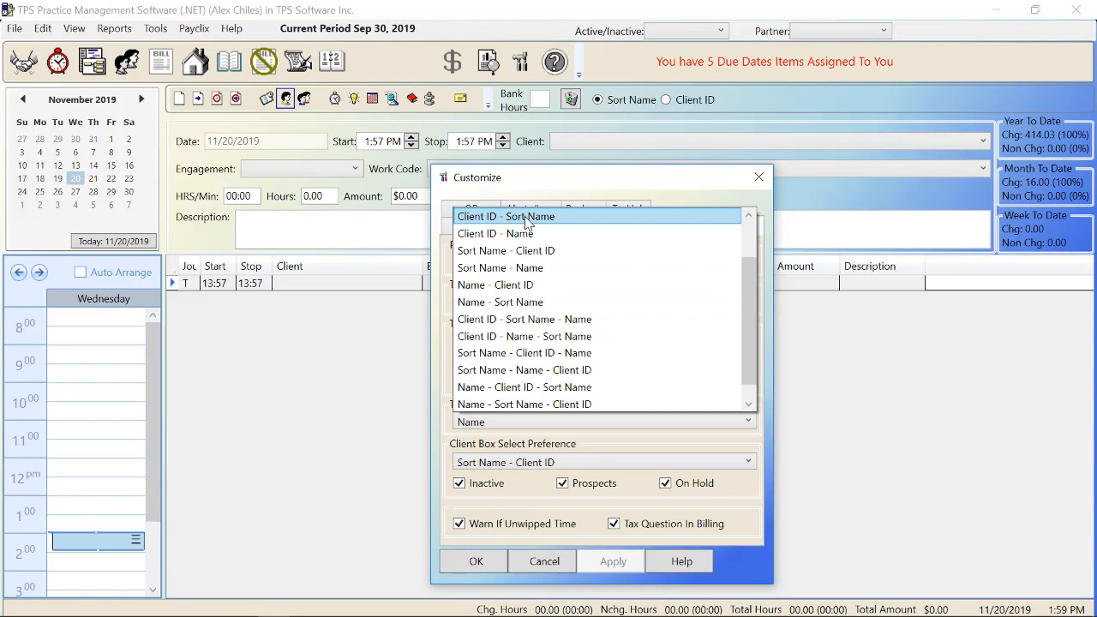
{"action": "left_click", "coordinate": [525, 216]}
{"action": "left_click", "coordinate": [610, 566]}
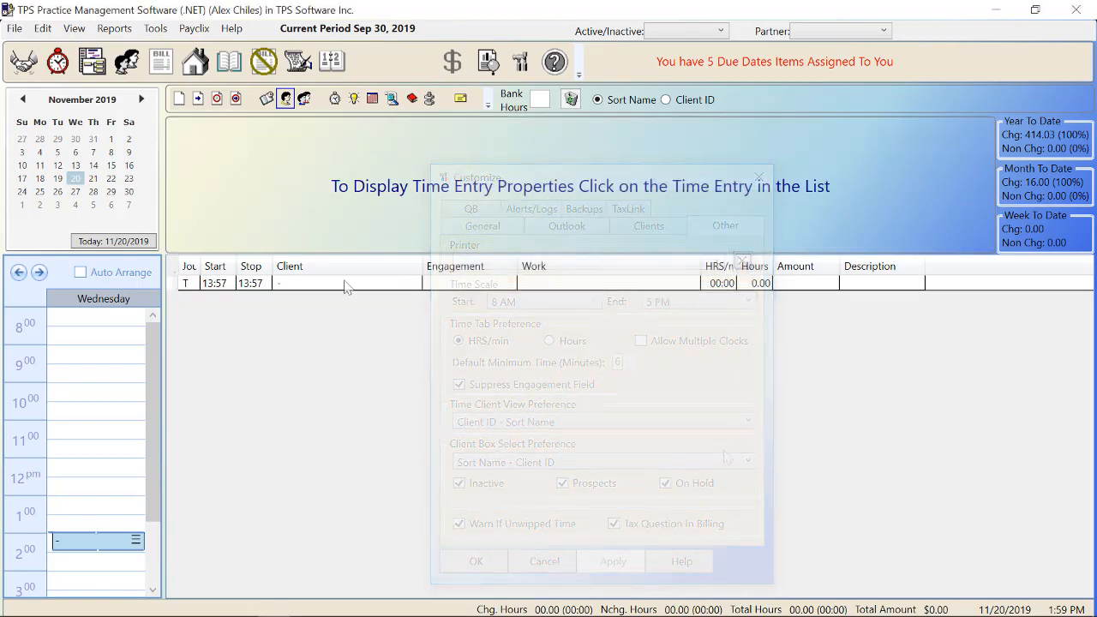
{"action": "left_click", "coordinate": [345, 286]}
{"action": "left_click", "coordinate": [618, 142]}
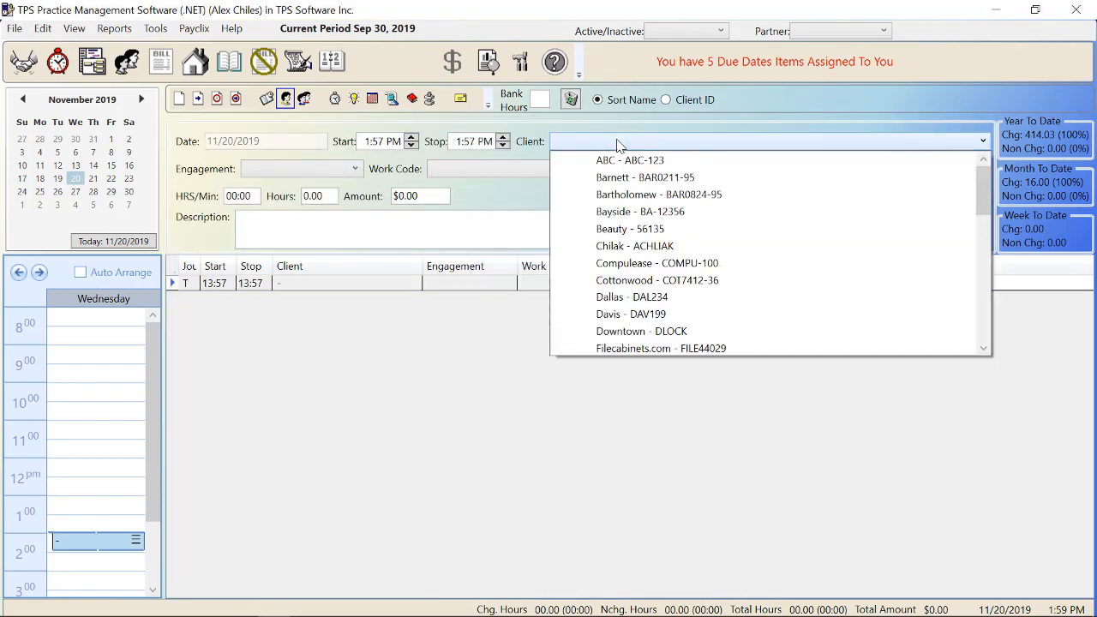
{"action": "left_click", "coordinate": [632, 196]}
{"action": "scroll", "coordinate": [628, 252], "scroll_direction": "down", "scroll_amount": 5}
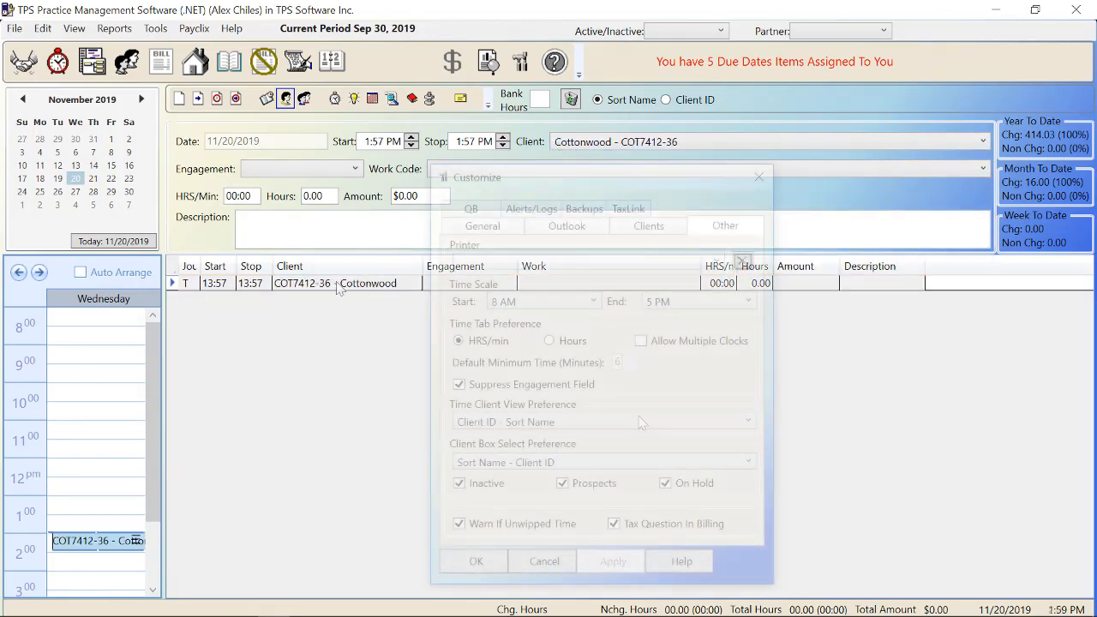
Step: Switch the time client view to Sort Name - Name - Client ID, apply, and close Customize
{"action": "left_click", "coordinate": [636, 422]}
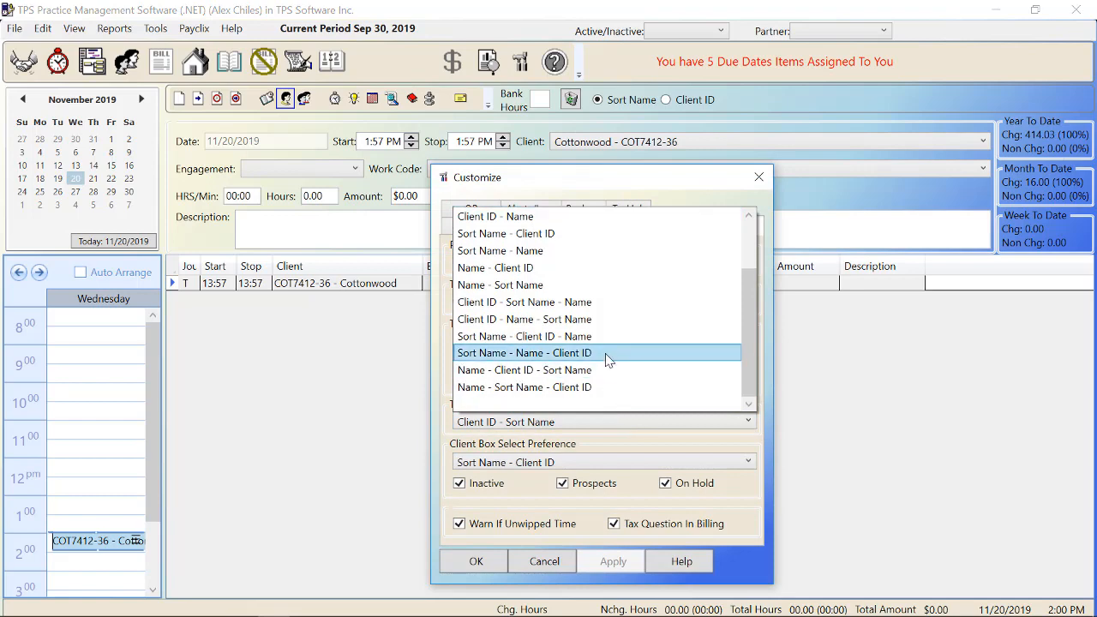
{"action": "left_click", "coordinate": [606, 354]}
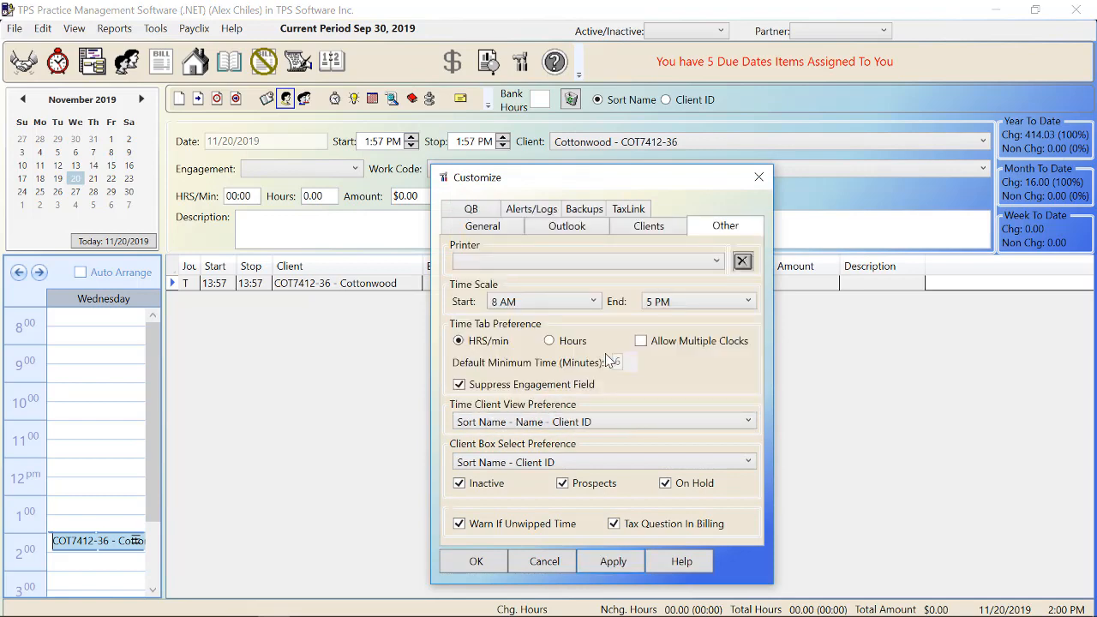
{"action": "left_click", "coordinate": [630, 568]}
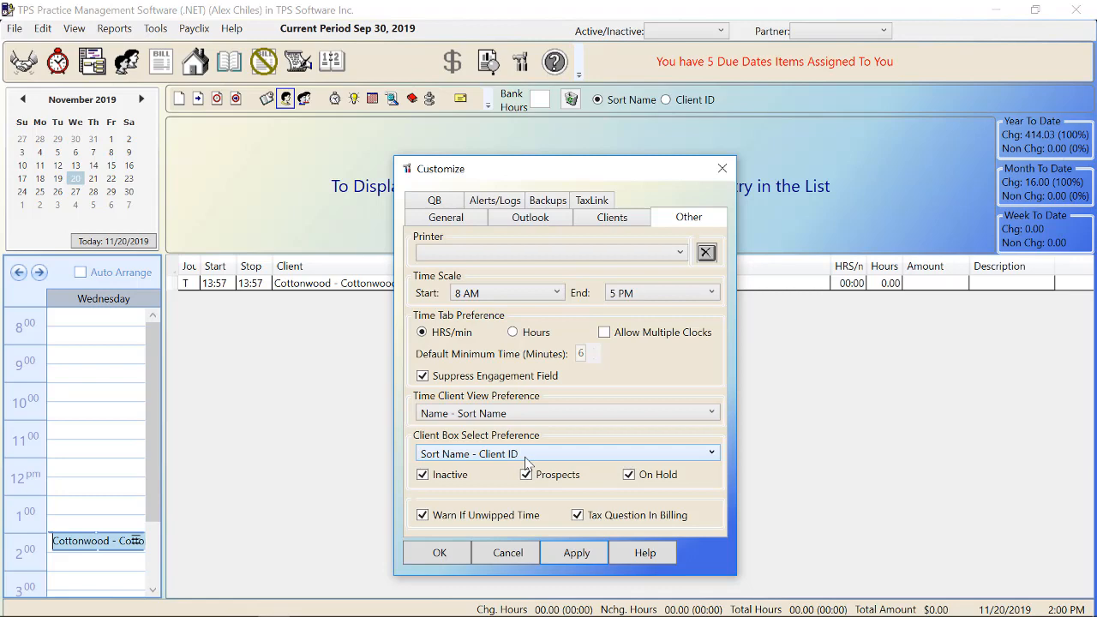
{"action": "left_click", "coordinate": [721, 167]}
{"action": "left_click", "coordinate": [350, 283]}
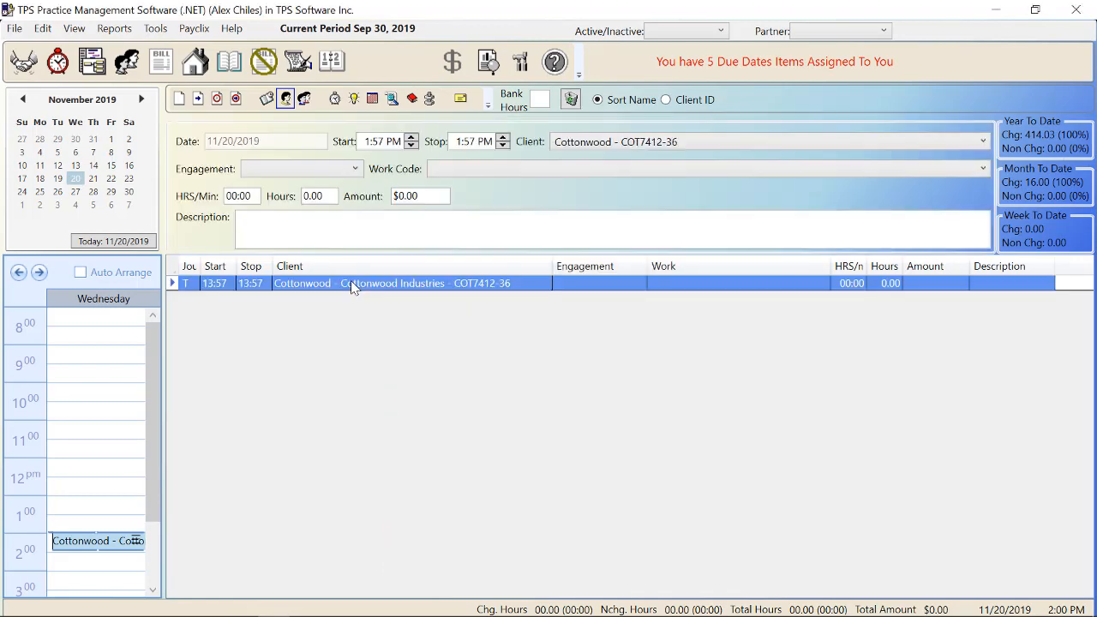
Step: Open the time entry's Client dropdown to see clients in the new ordering
{"action": "left_click", "coordinate": [740, 142]}
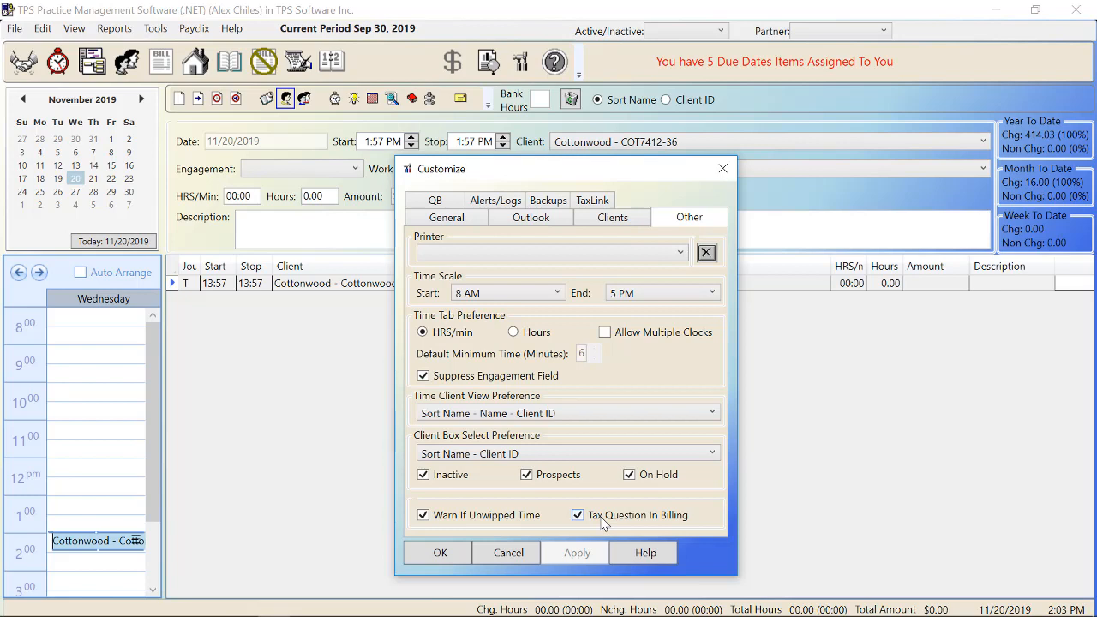
Step: Show the Alerts/Logs page, with TPS Alerts every 120 minutes
{"action": "left_click", "coordinate": [484, 201]}
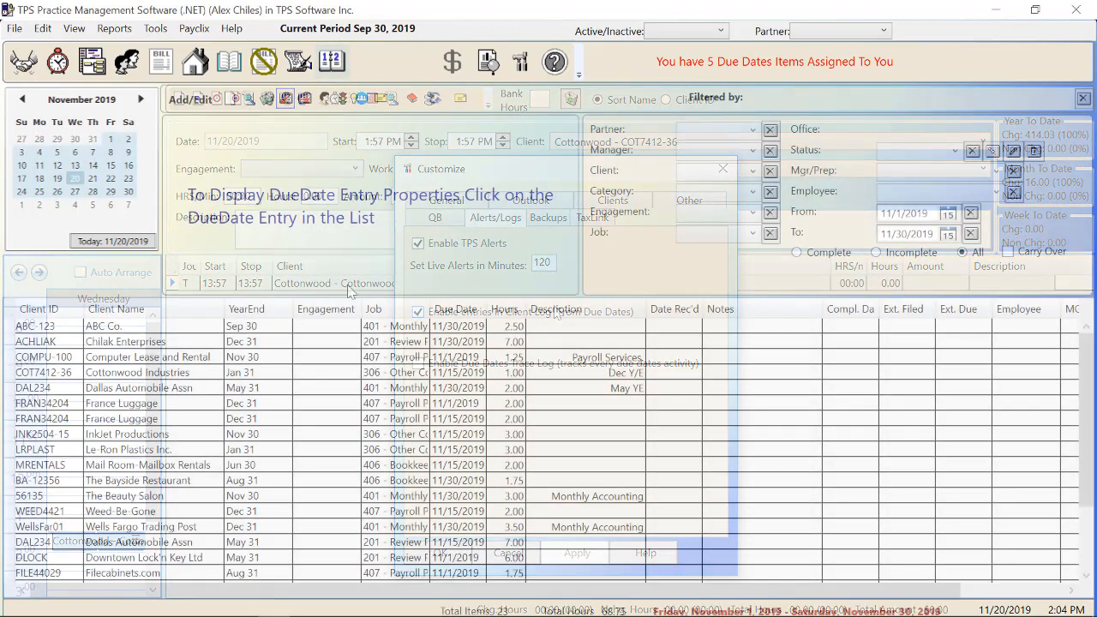
Step: Open the client log for ABC Co.'s due date and view the Backups settings
{"action": "right_click", "coordinate": [356, 330]}
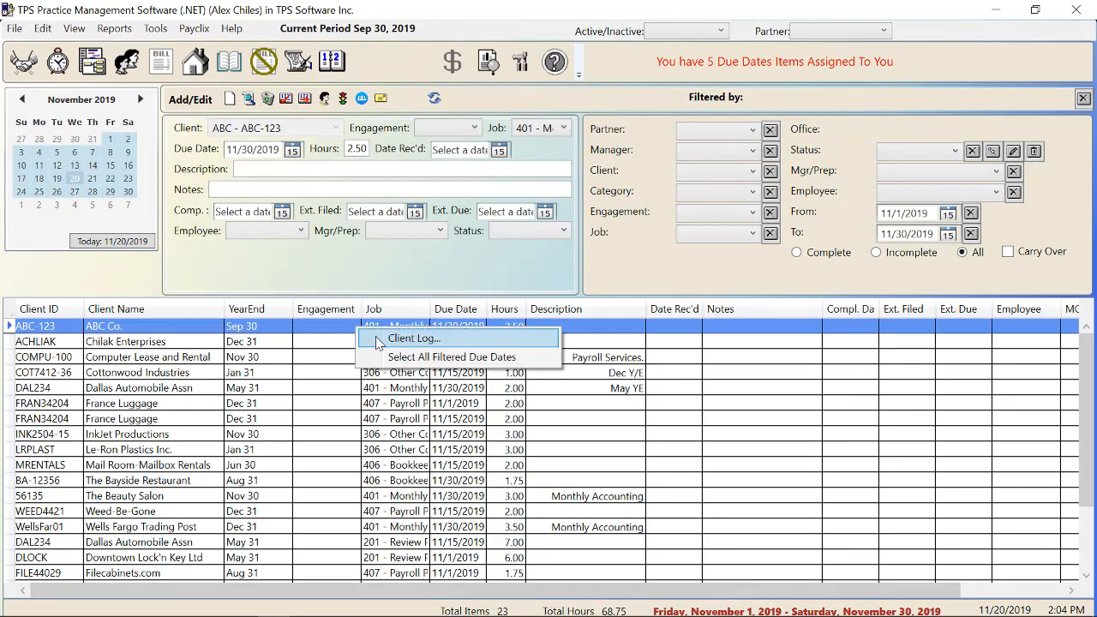
{"action": "left_click", "coordinate": [382, 340]}
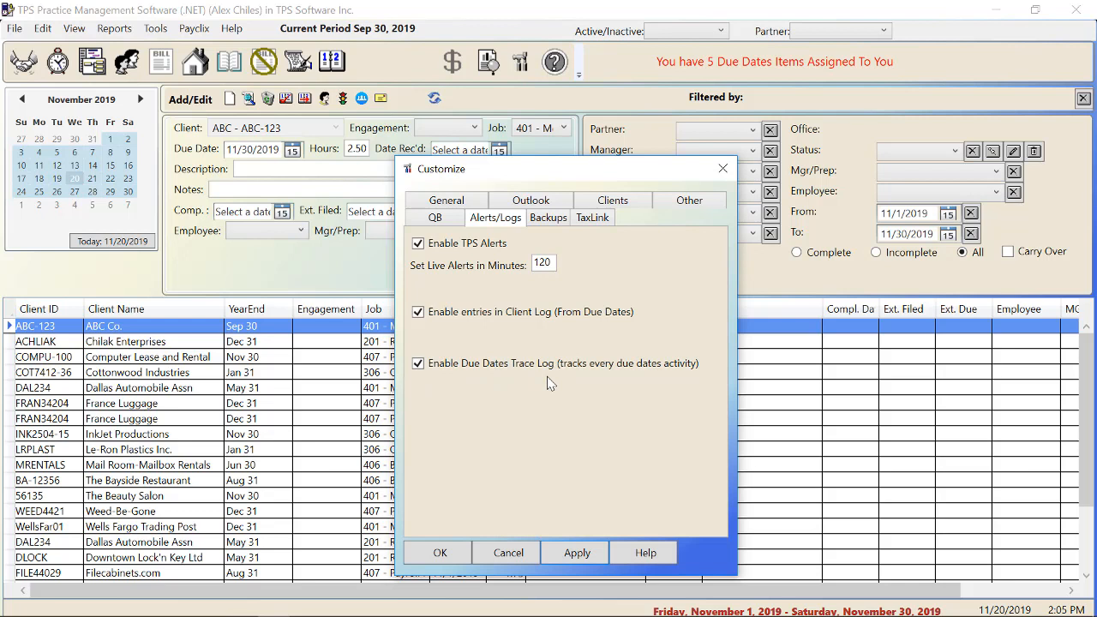
{"action": "left_click", "coordinate": [548, 218]}
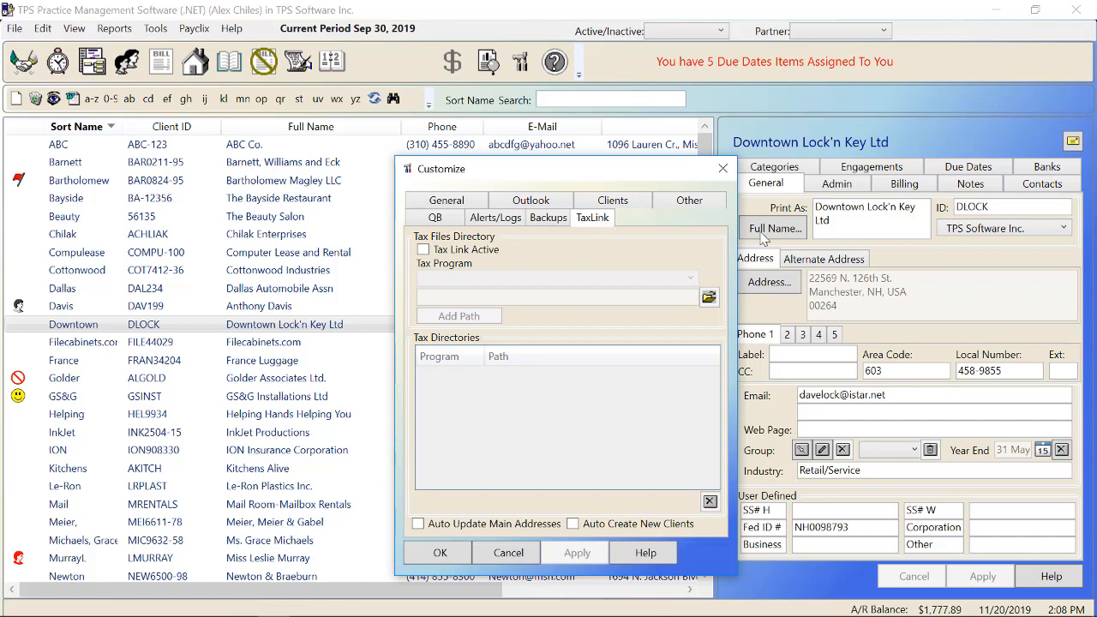
Step: Activate TaxLink, close Customize, then check the client's new Tax Address tab and return to Address
{"action": "left_click", "coordinate": [424, 250]}
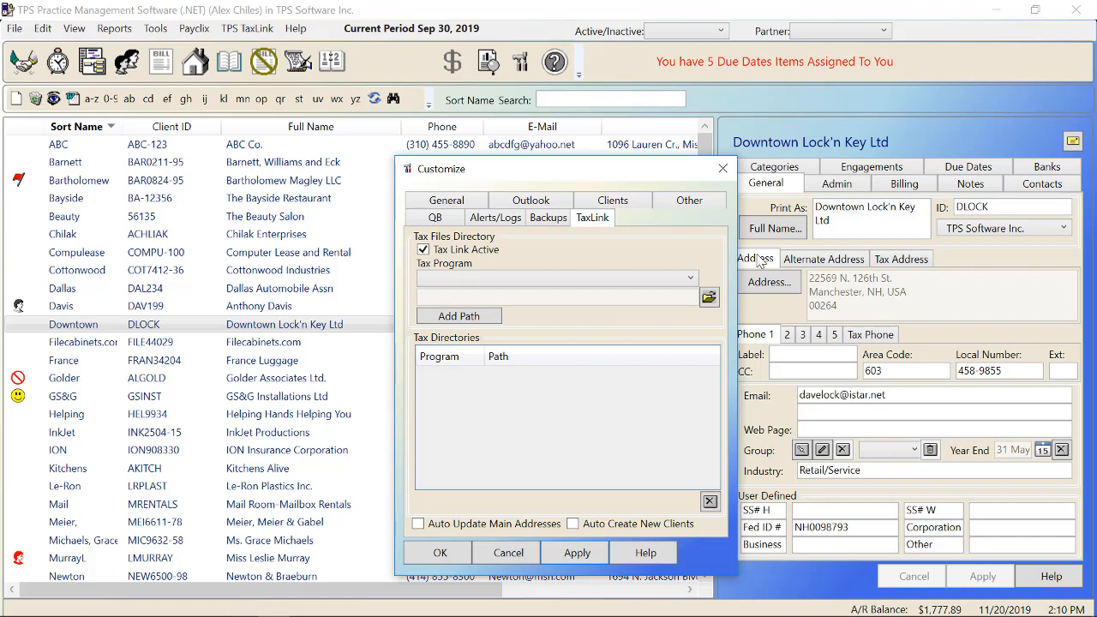
{"action": "left_click", "coordinate": [510, 555]}
{"action": "left_click", "coordinate": [907, 258]}
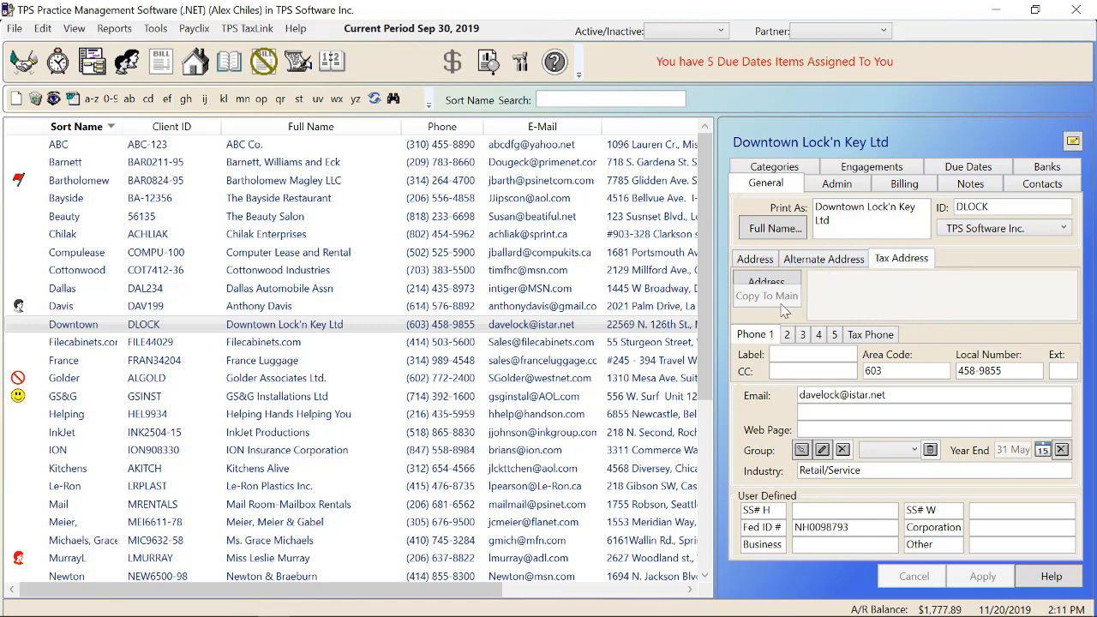
{"action": "left_click", "coordinate": [758, 259]}
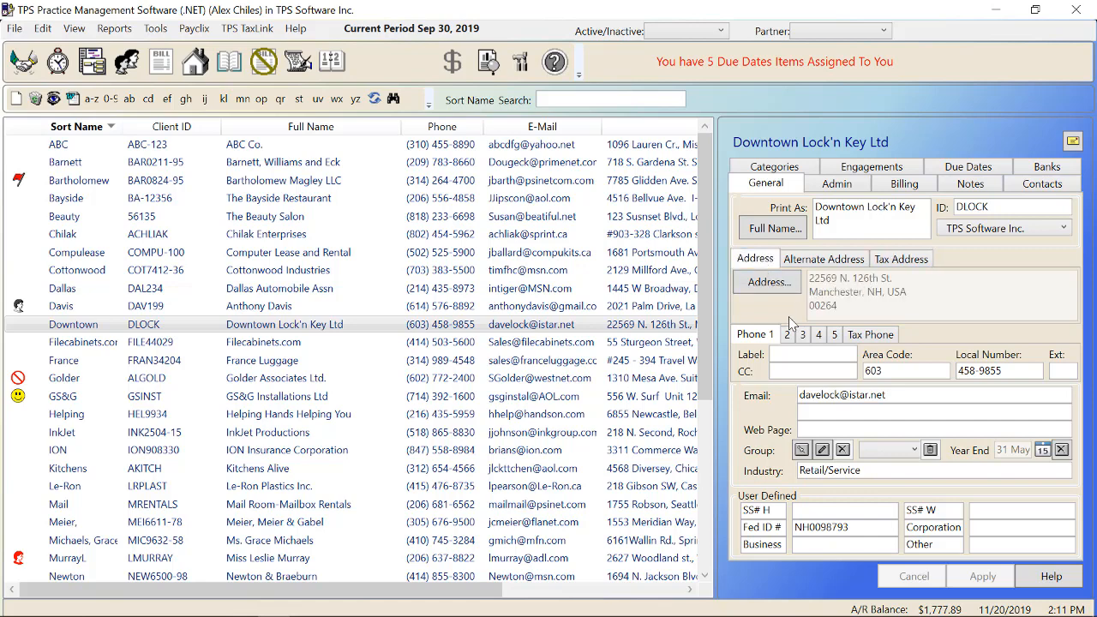